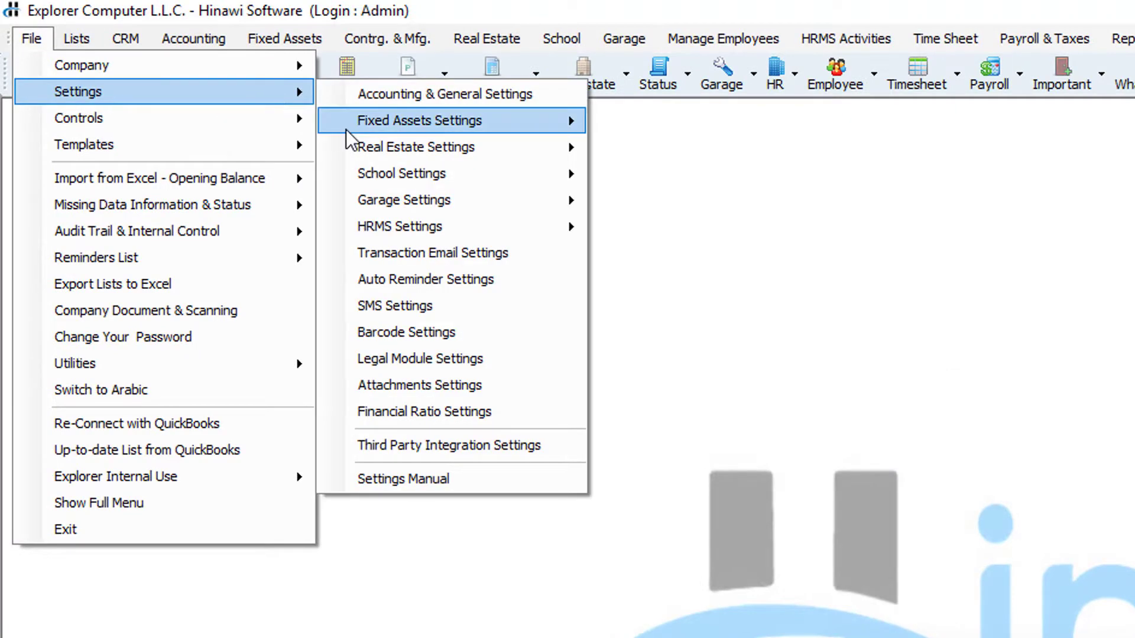
Step: Look through the School settings, including the Admin Definitions, Admin Setup, Accountant Setup and fee account options
mouse_move(571, 128)
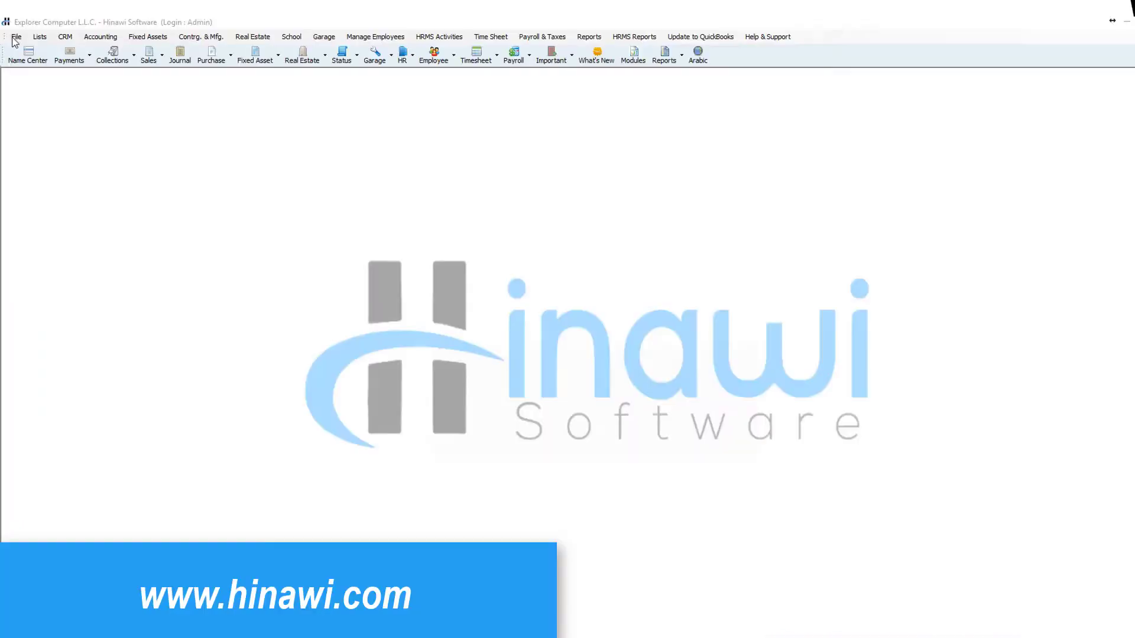
click(16, 38)
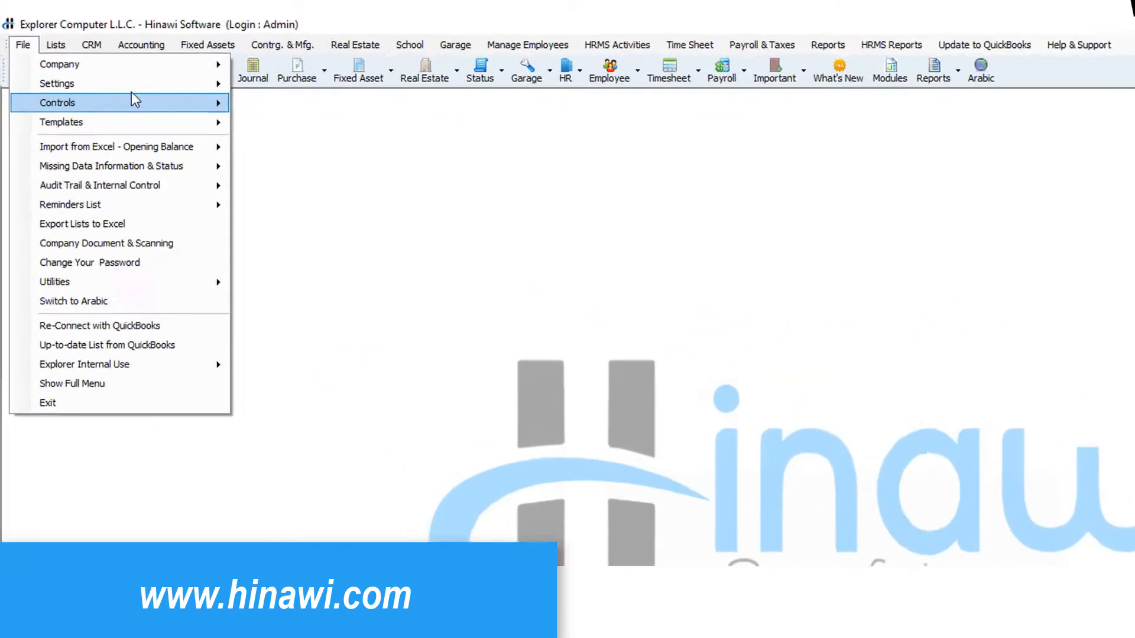
mouse_move(144, 80)
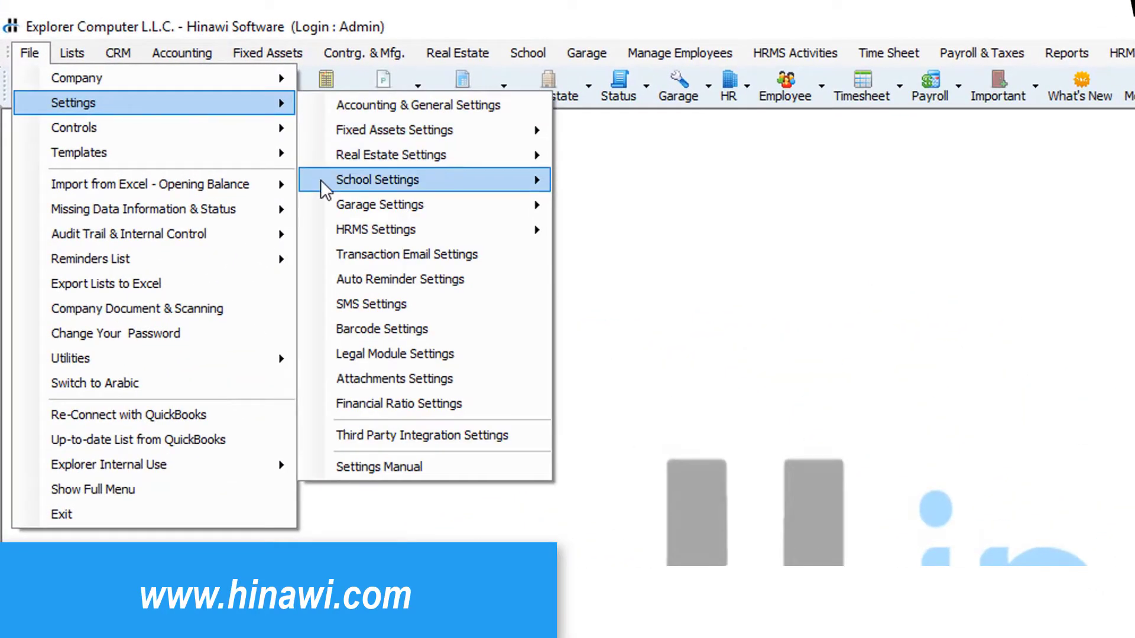
mouse_move(321, 180)
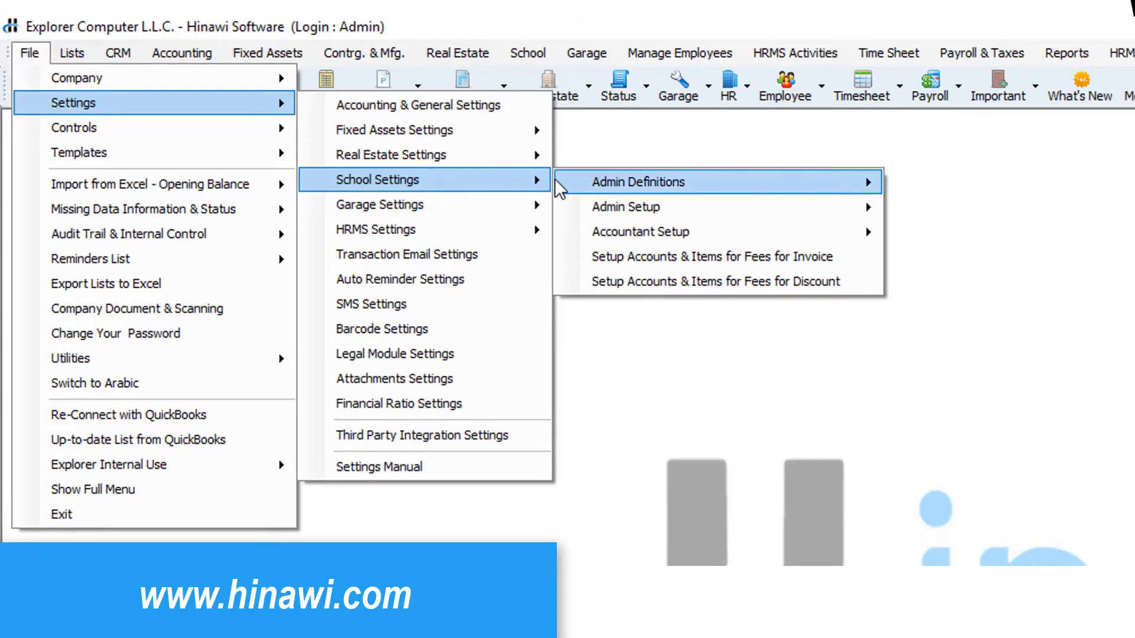
mouse_move(558, 187)
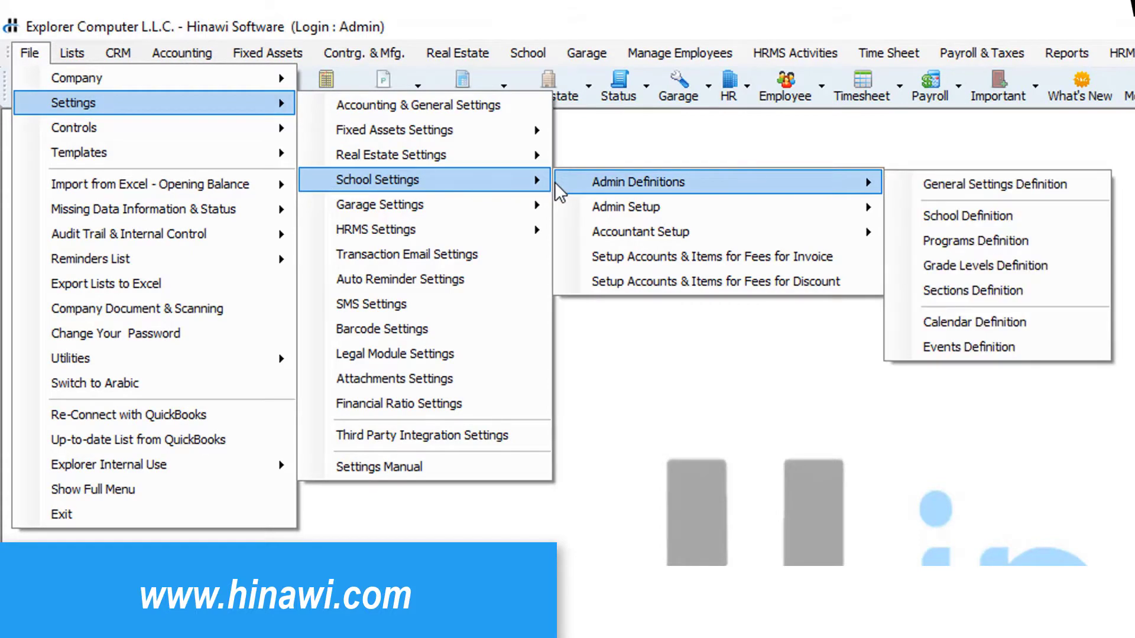
mouse_move(562, 212)
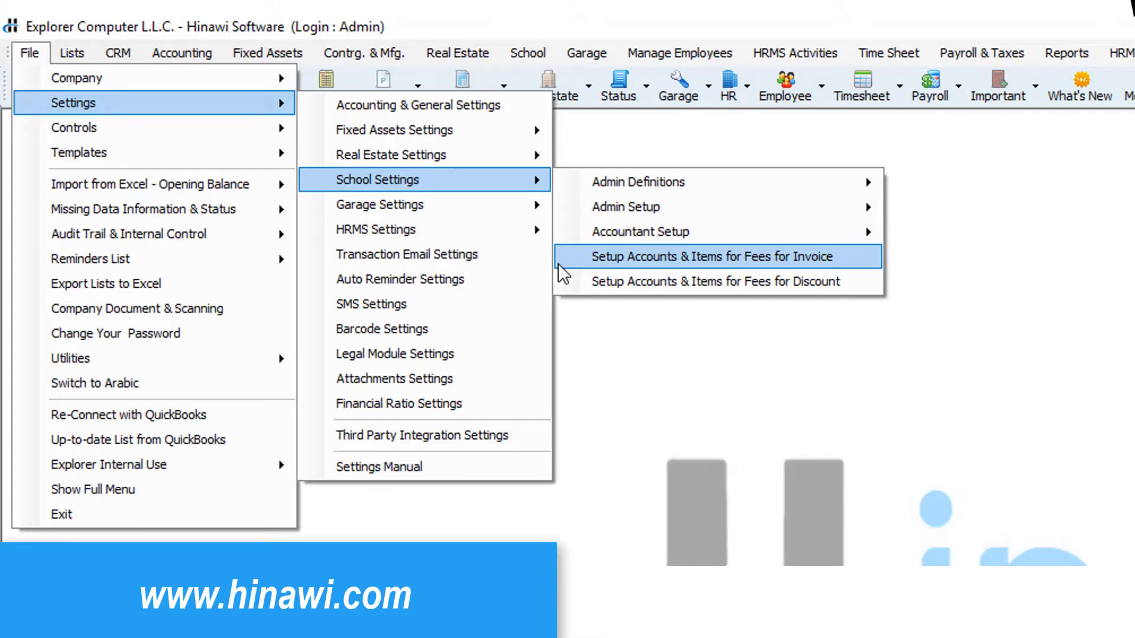
click(671, 439)
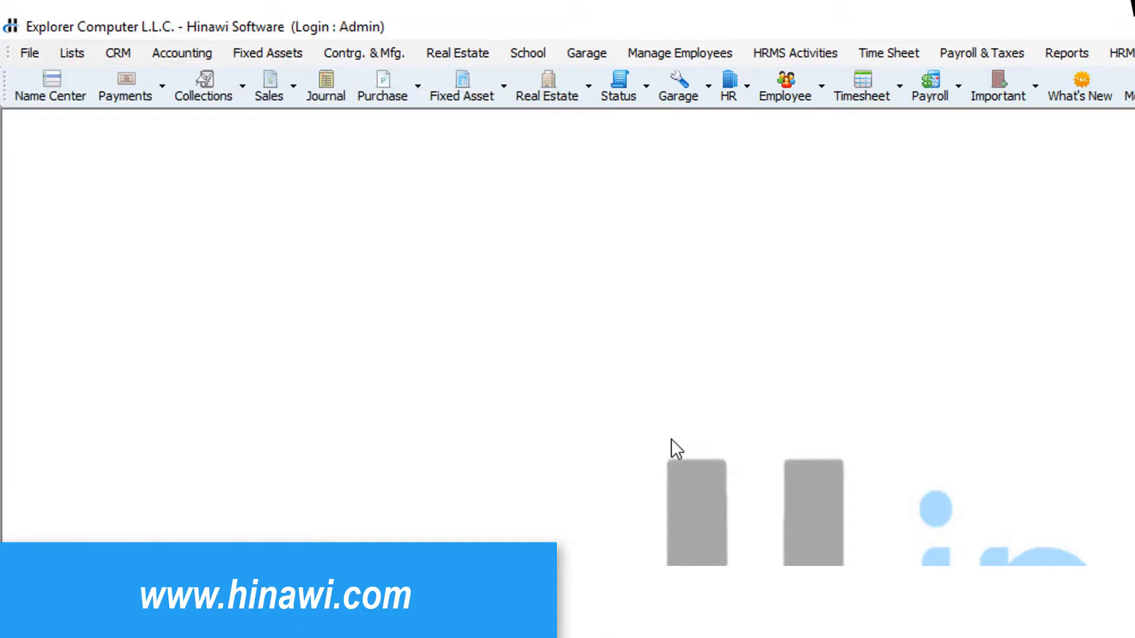
Step: Open the Garage & Maintenance Settings to view the account, discount item and printing options, and close them without saving
click(26, 57)
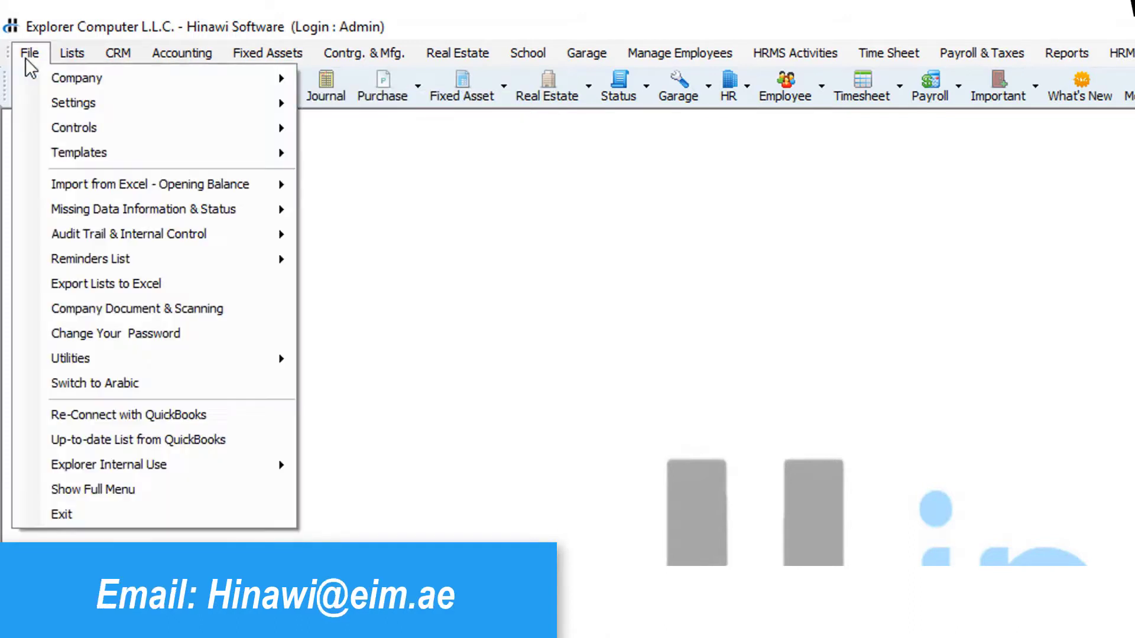
mouse_move(155, 112)
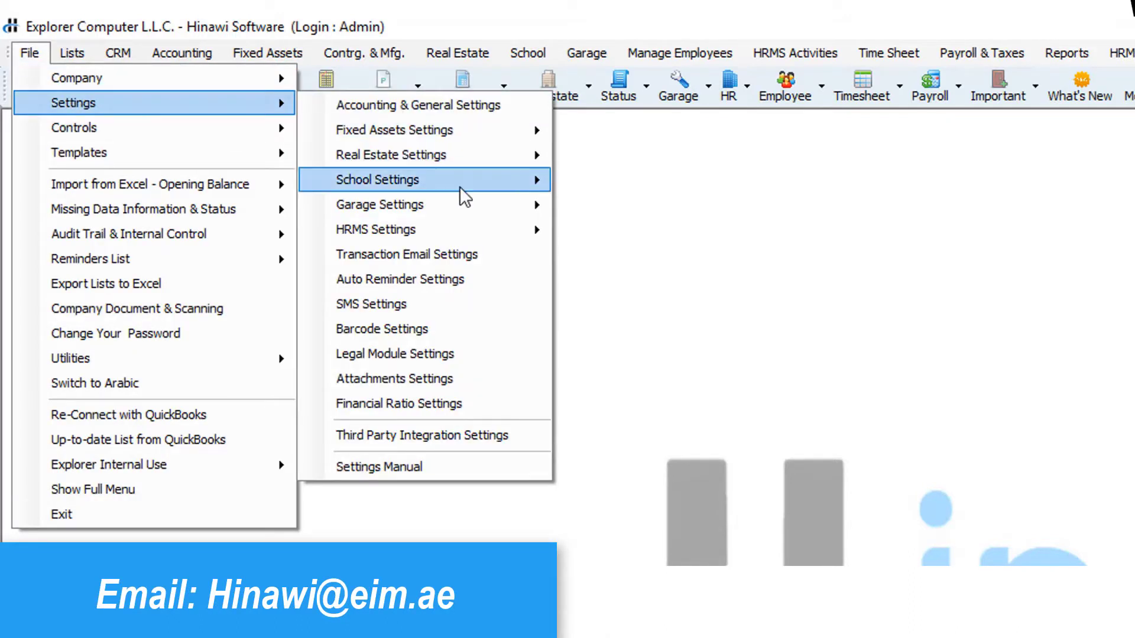
mouse_move(469, 201)
click(575, 202)
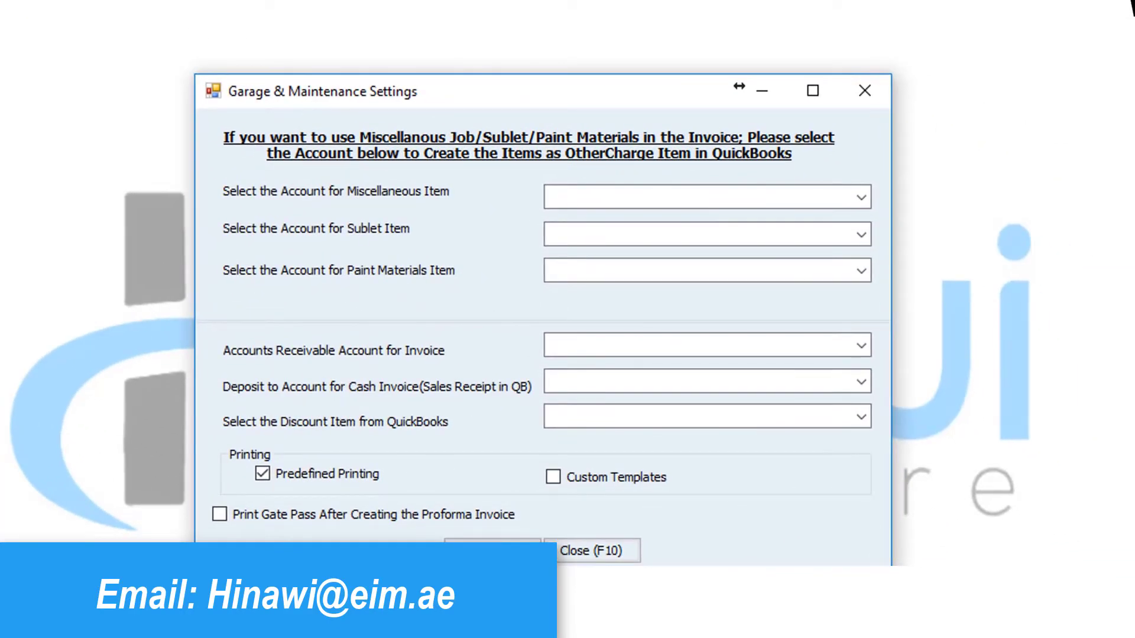
click(571, 548)
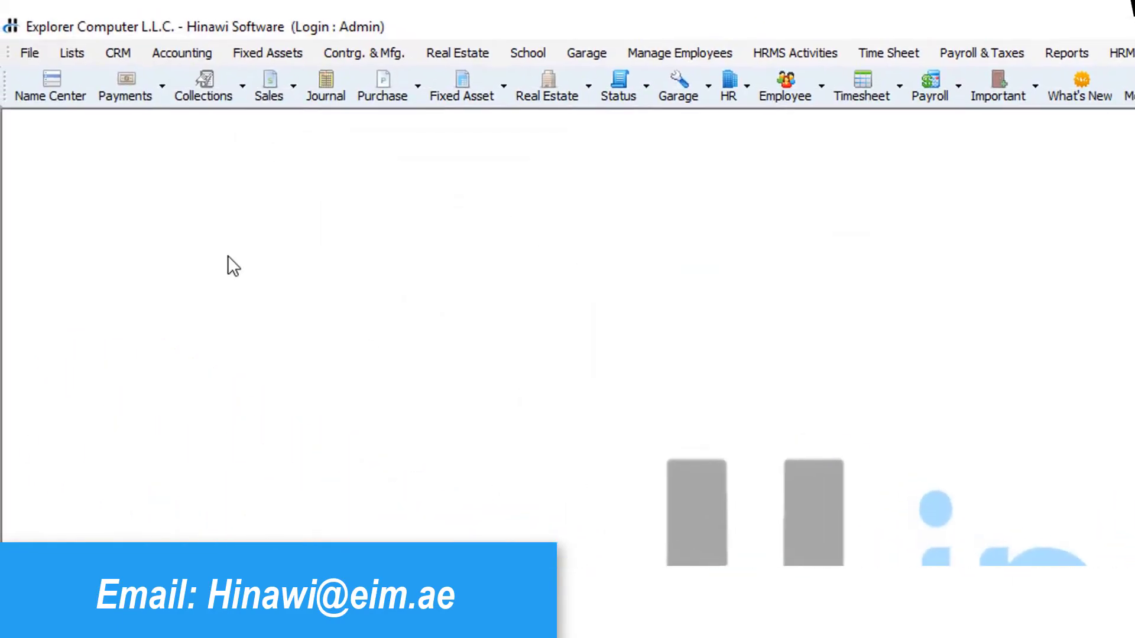
Step: Look through the HRMS settings for the default company, salary item links, activity payment accounts and provision accounts
click(28, 52)
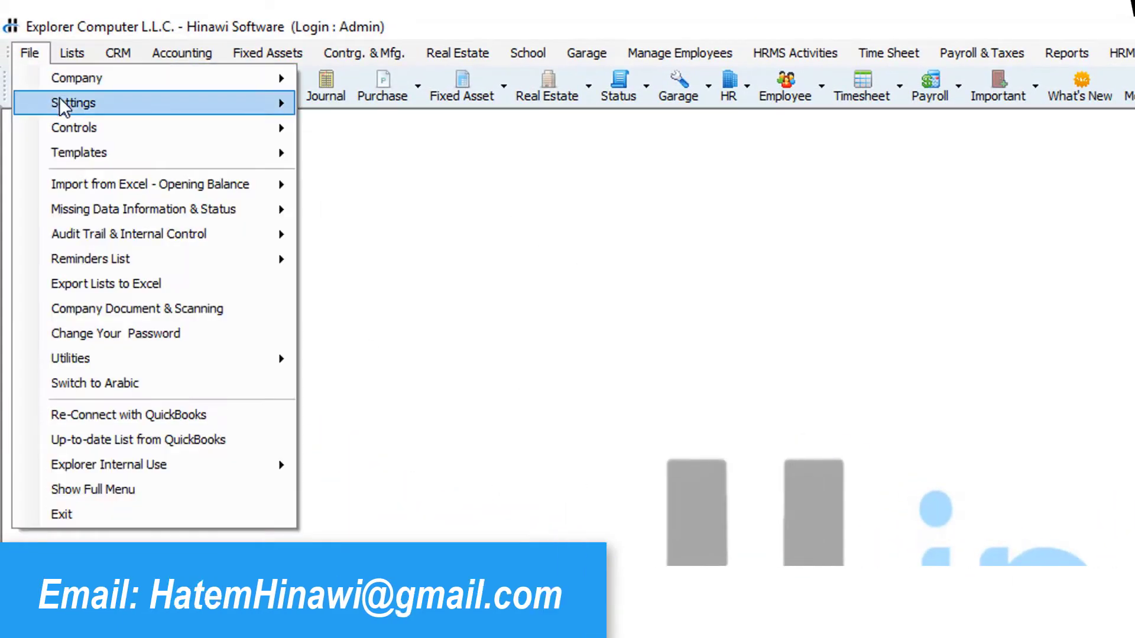
mouse_move(72, 107)
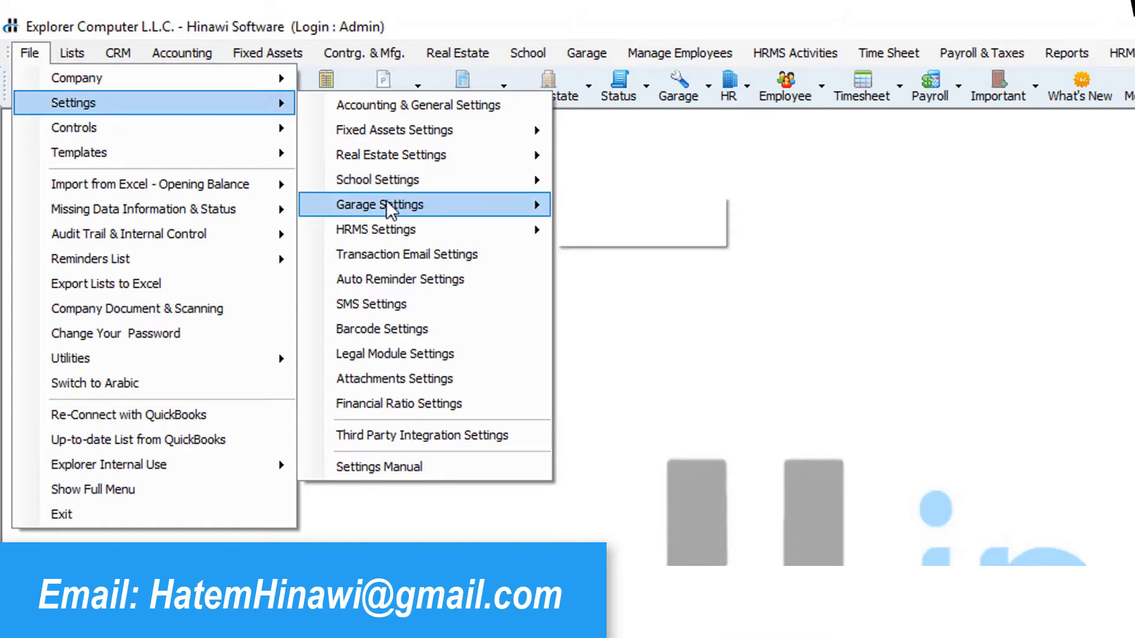
mouse_move(390, 230)
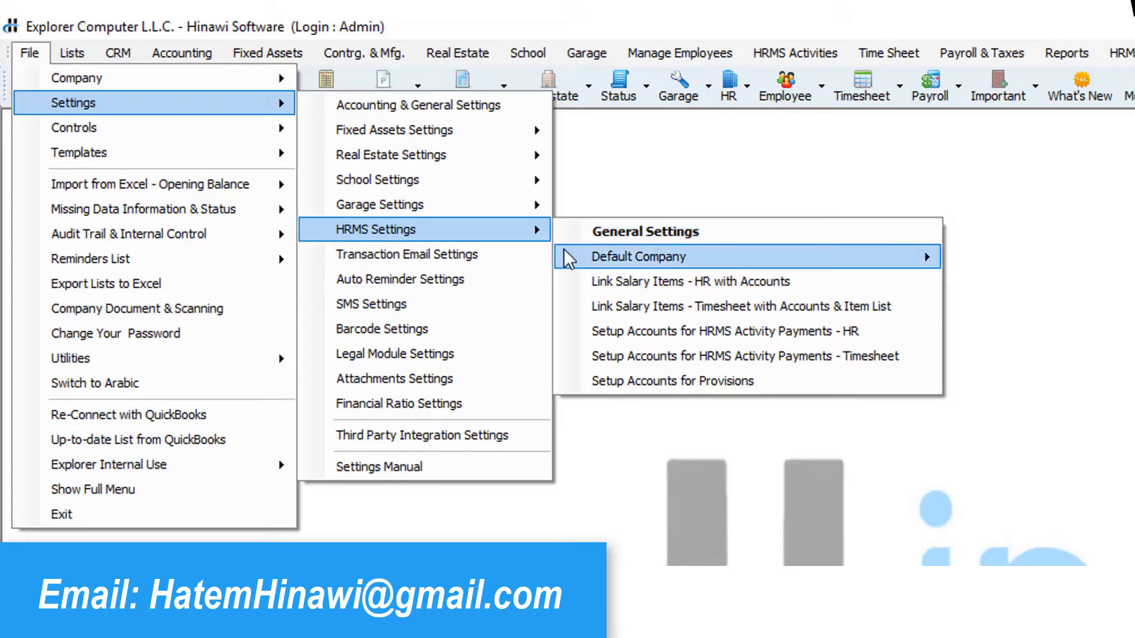
mouse_move(564, 251)
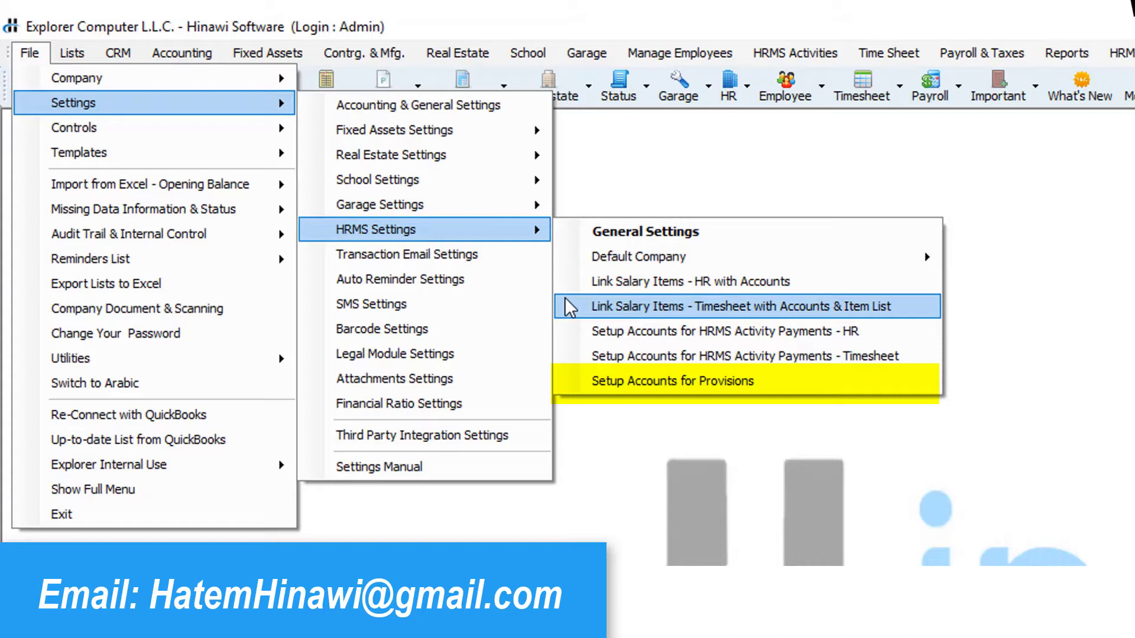
click(567, 323)
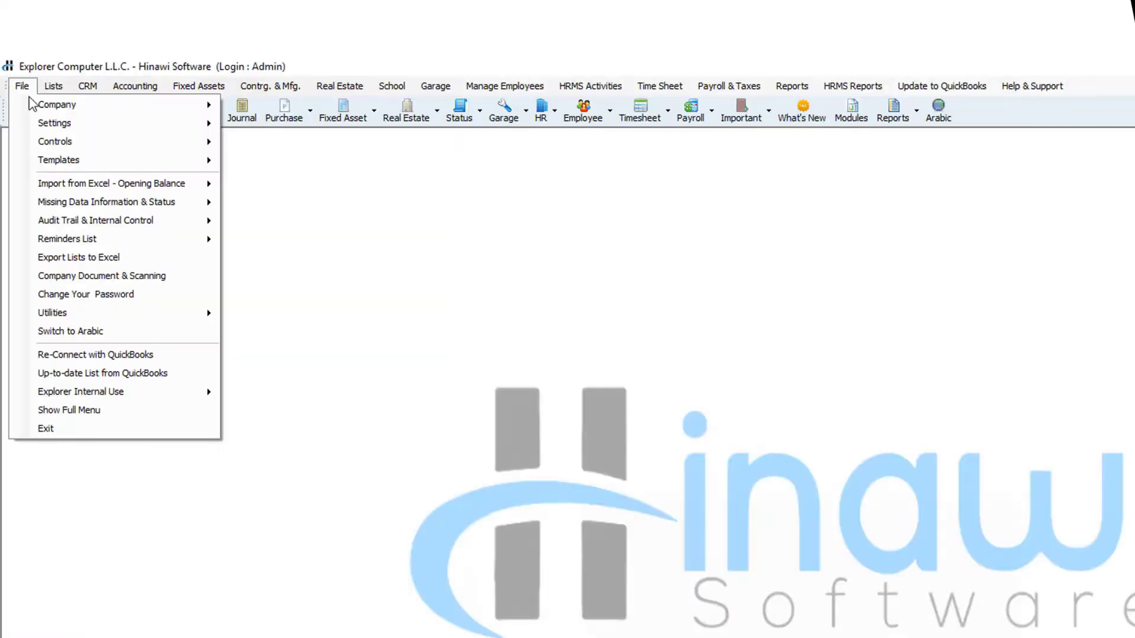
Step: Review the Missing Data Info., Expiry Reminder and Reports sections of the Auto Reminder Settings, and close them without saving
mouse_move(63, 124)
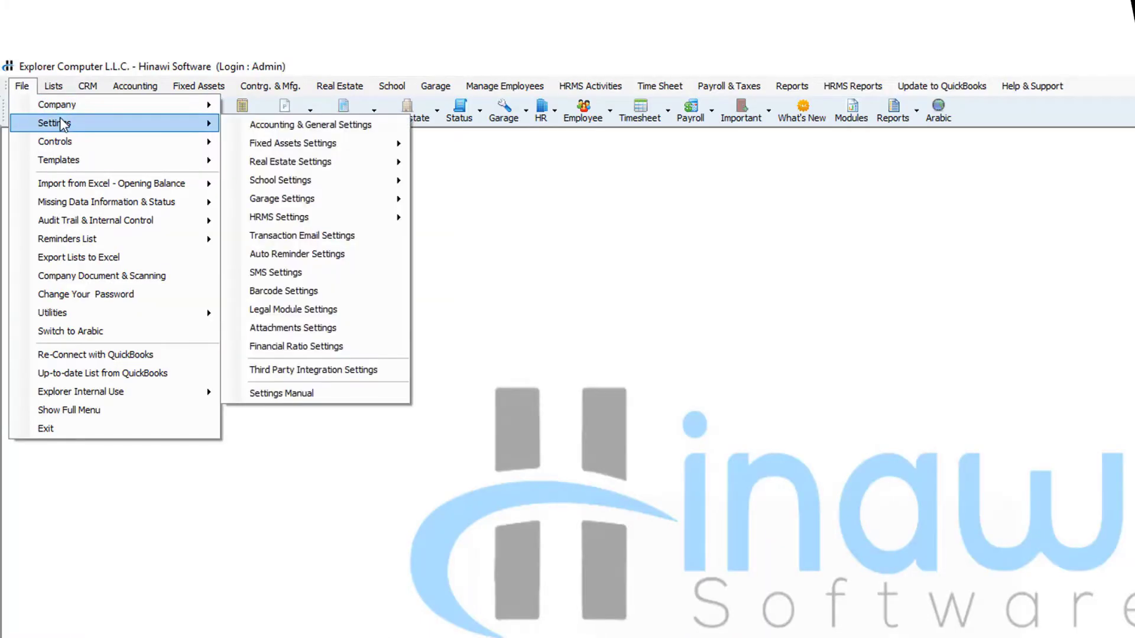
click(357, 254)
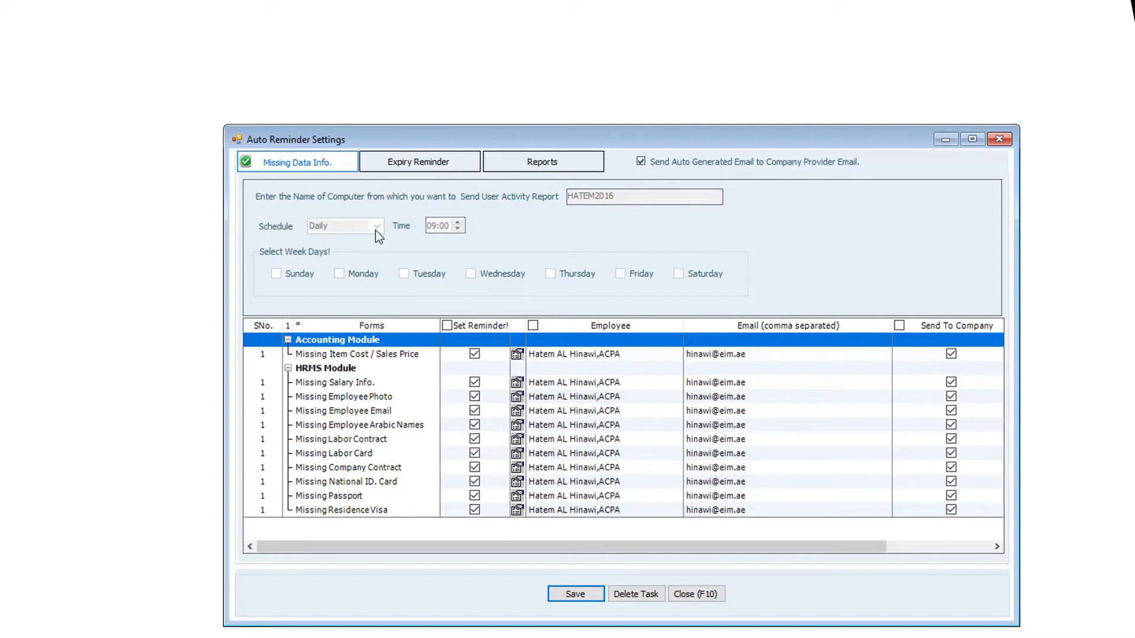
click(397, 167)
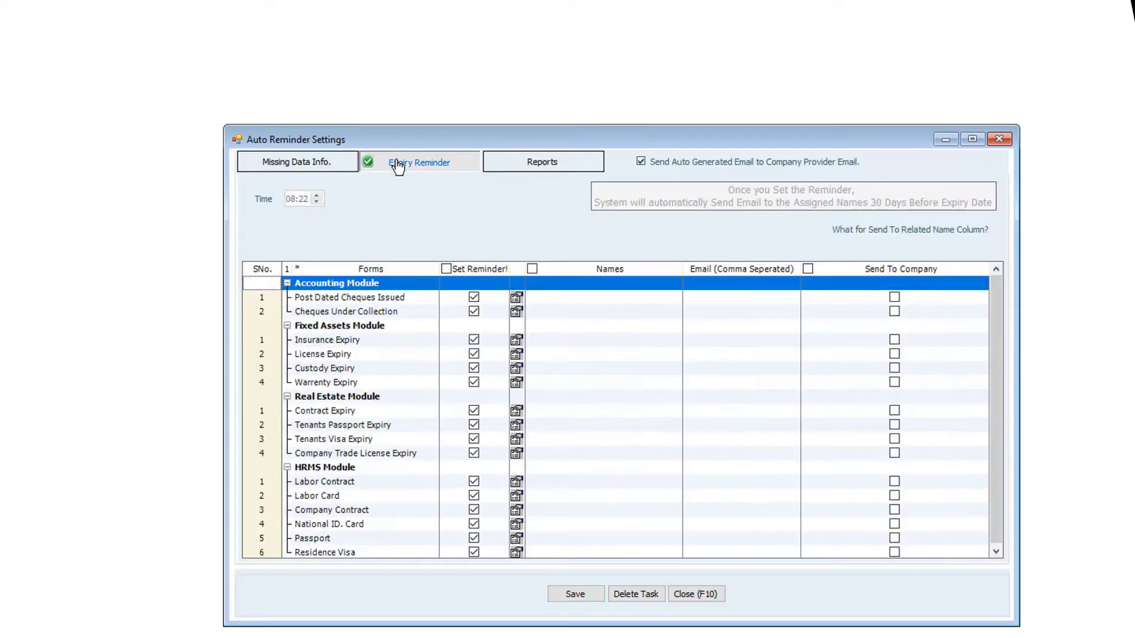
click(525, 171)
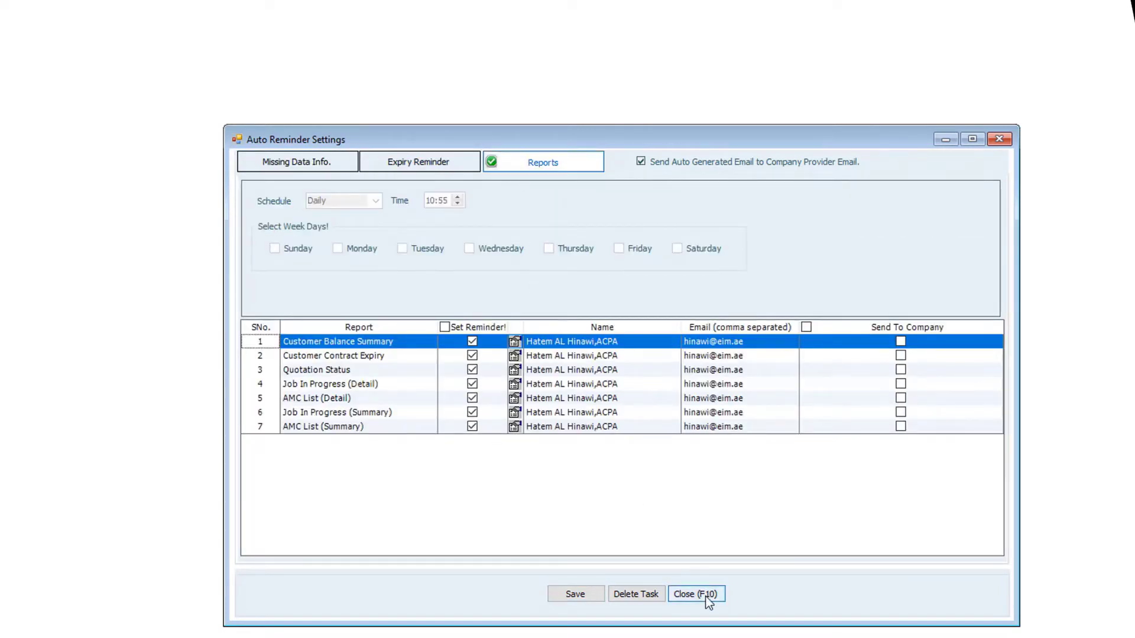
click(700, 596)
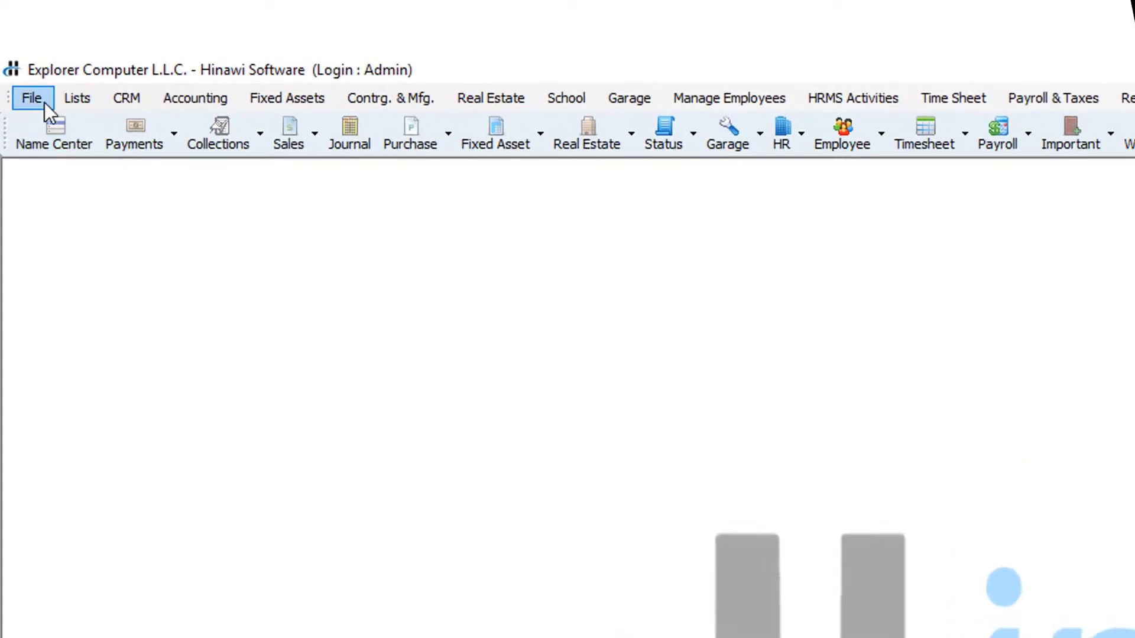
Step: Open the Transaction Email Settings, collapse the forms list to its modules and expand it again to all forms
click(11, 76)
mouse_move(66, 153)
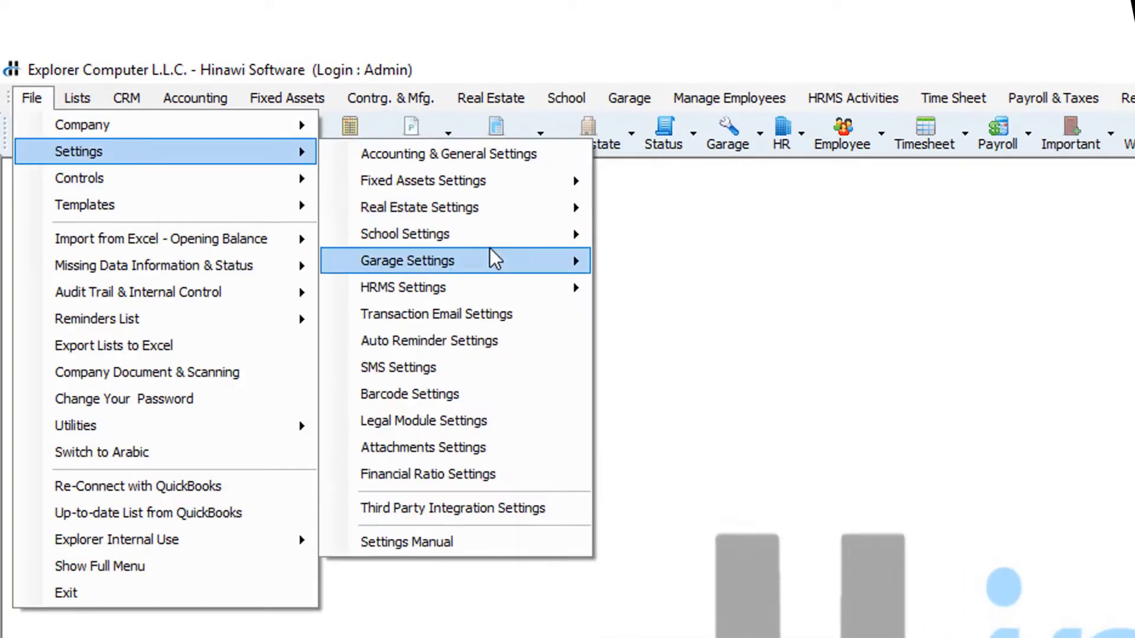
click(536, 310)
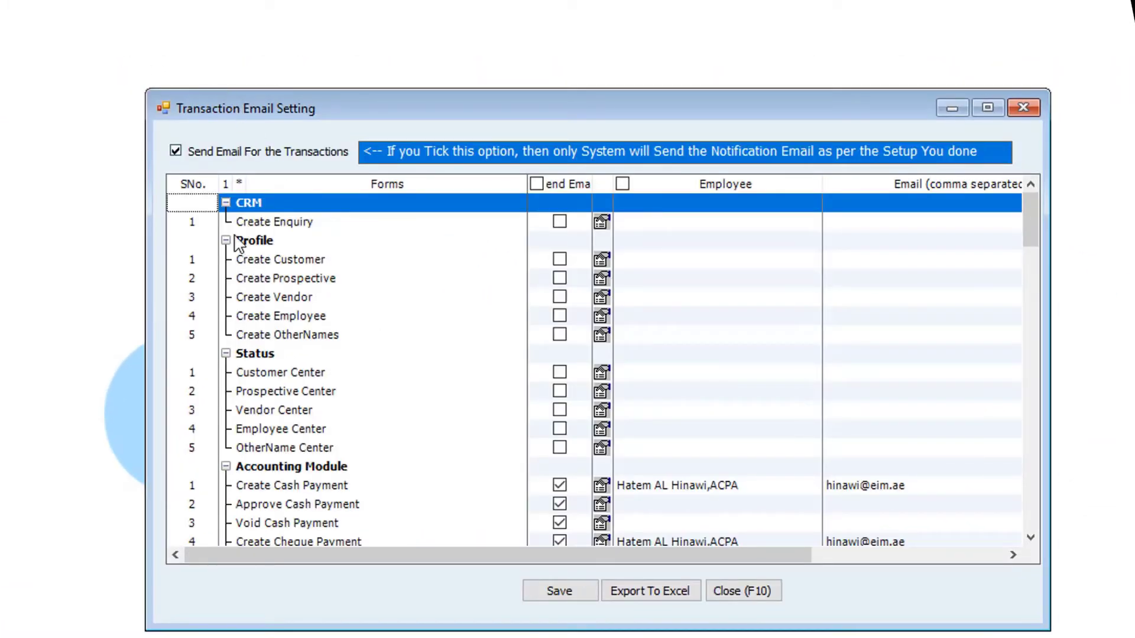
click(225, 185)
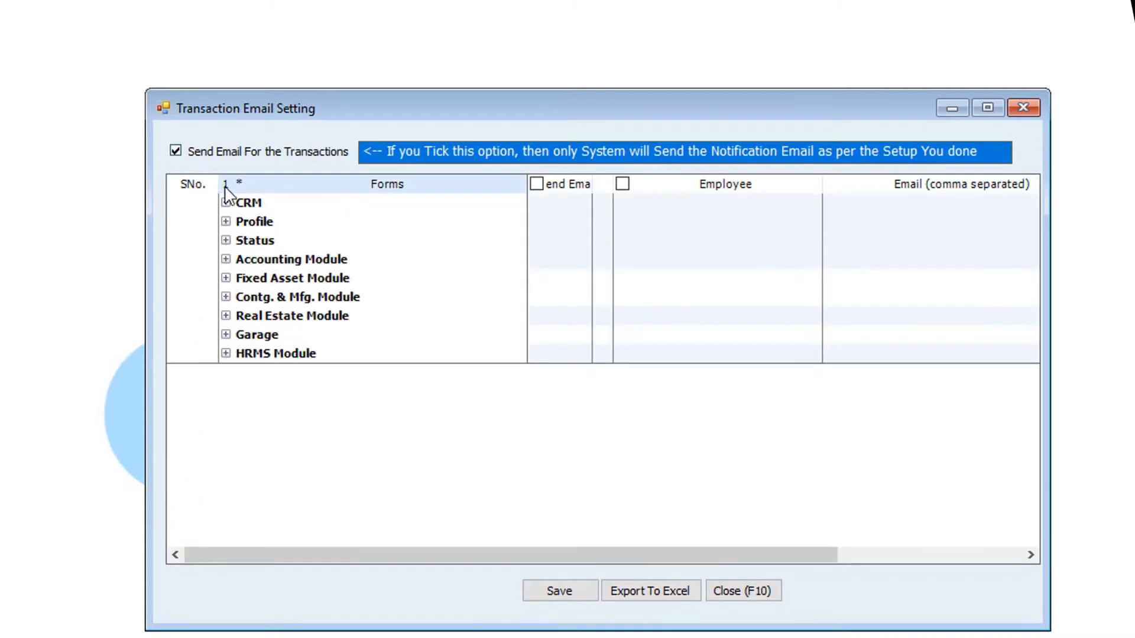
click(239, 185)
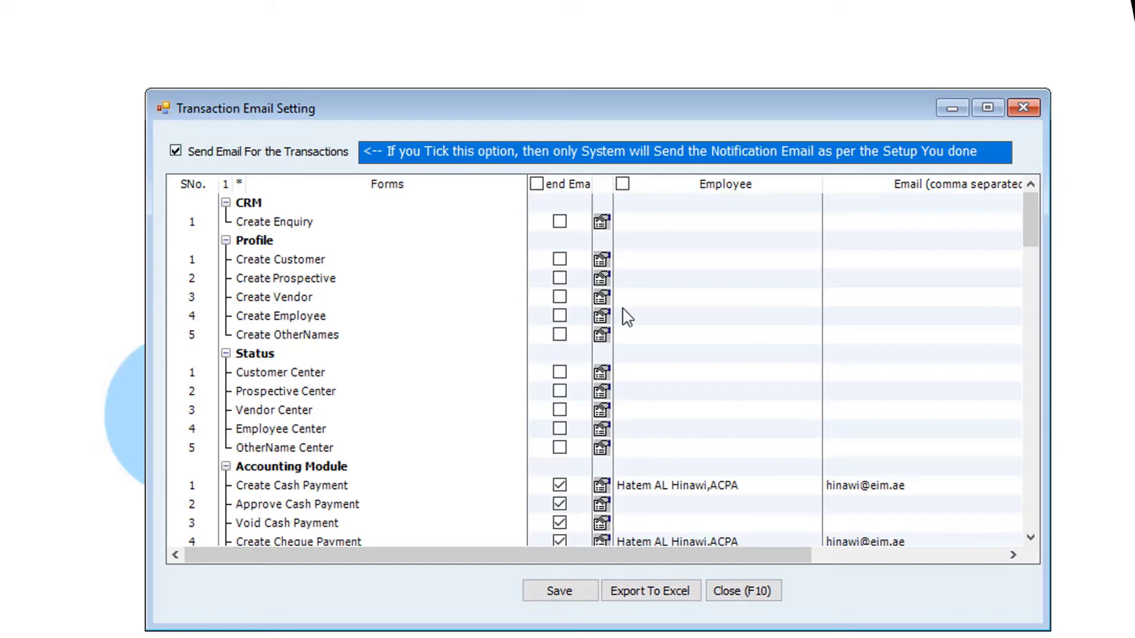
Step: Examine the employee selection for Create Prospective and the notification columns across all modules, and close the email settings without saving
click(746, 280)
click(810, 282)
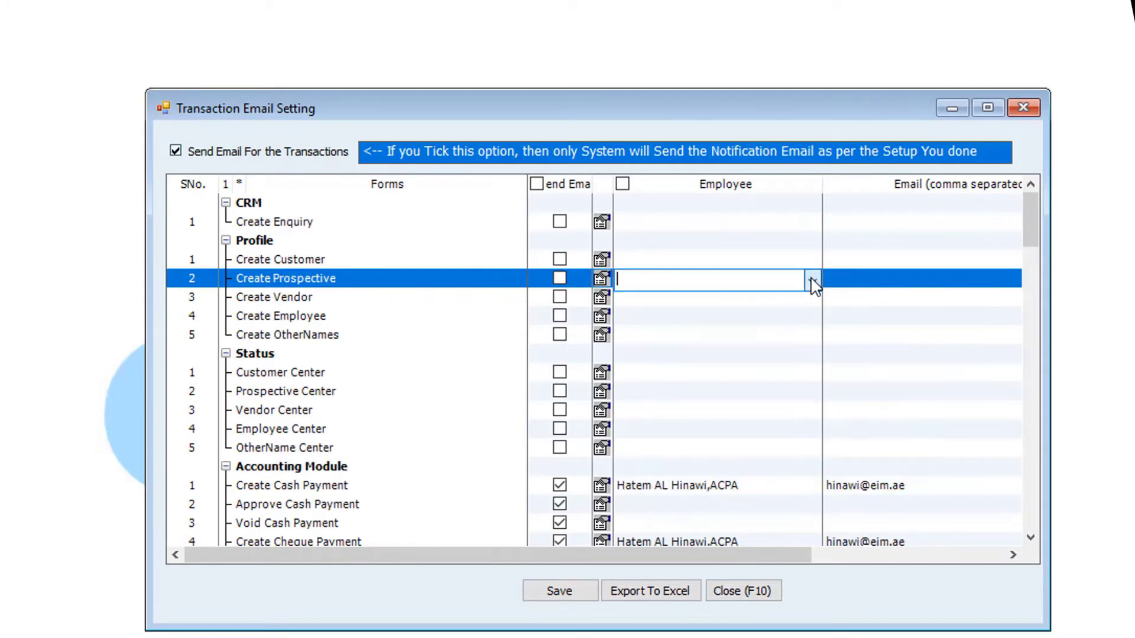
click(408, 337)
scroll(460, 450, down, 8)
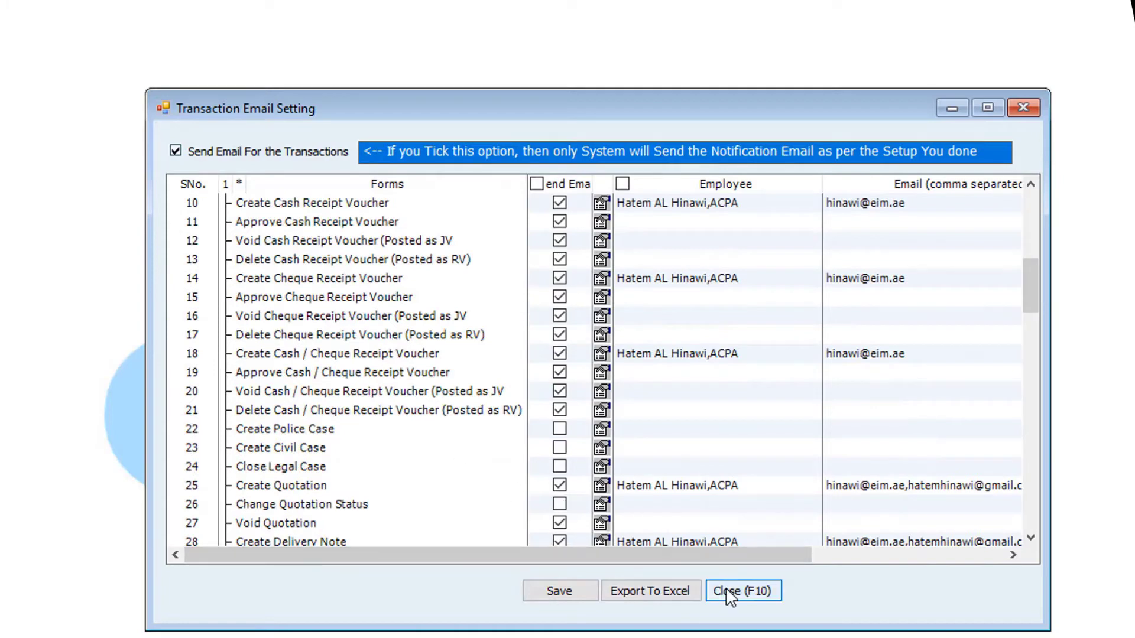
scroll(306, 396, down, 20)
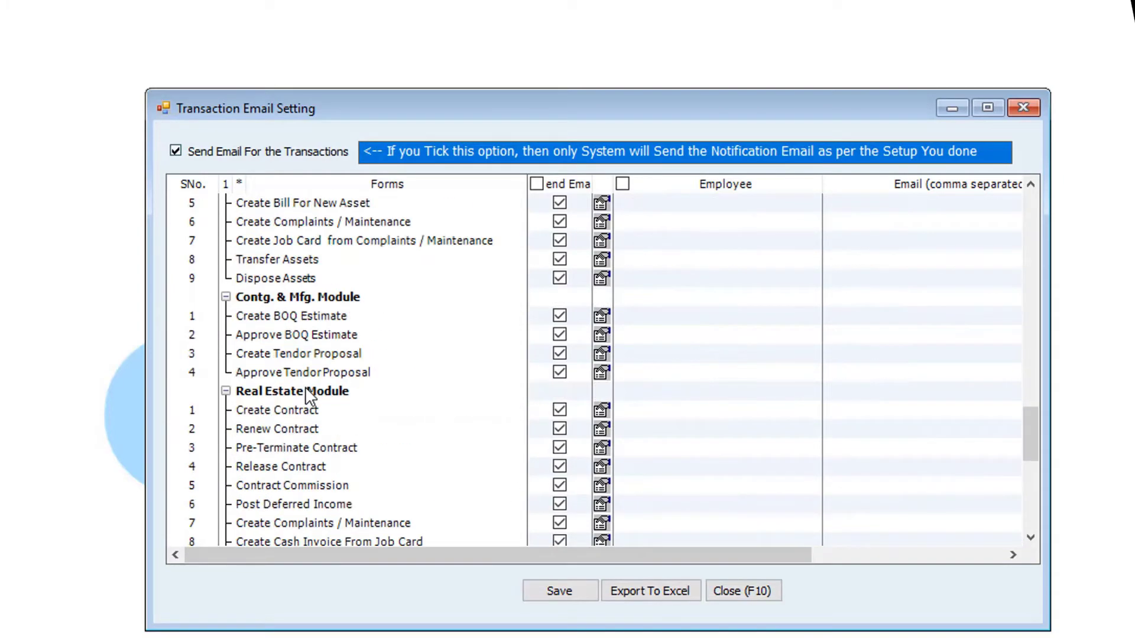
click(959, 553)
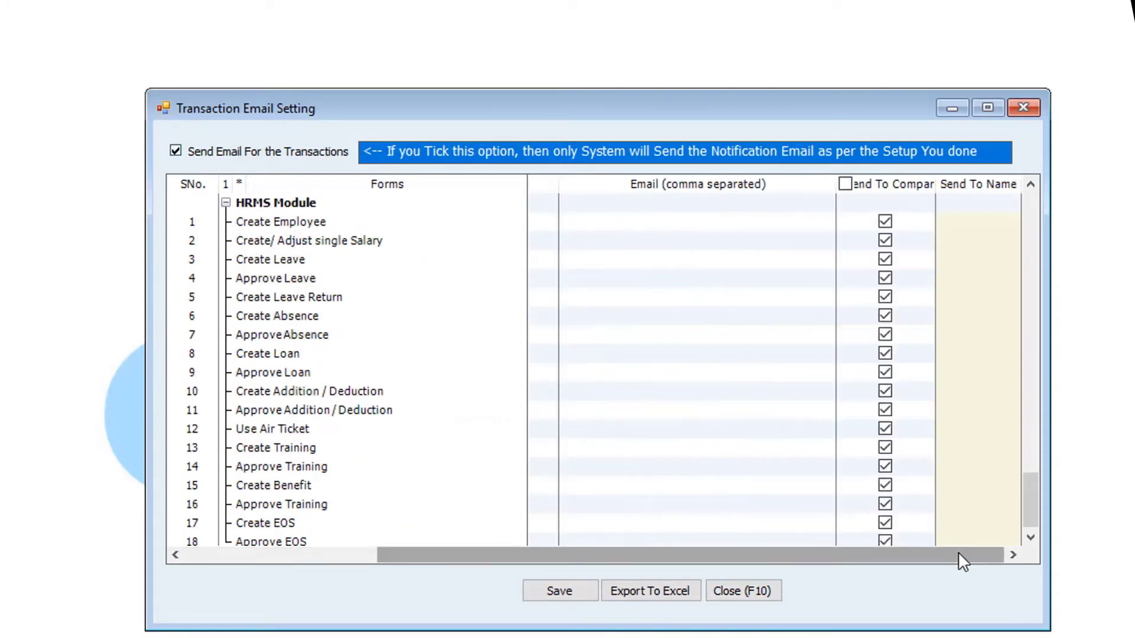
click(743, 591)
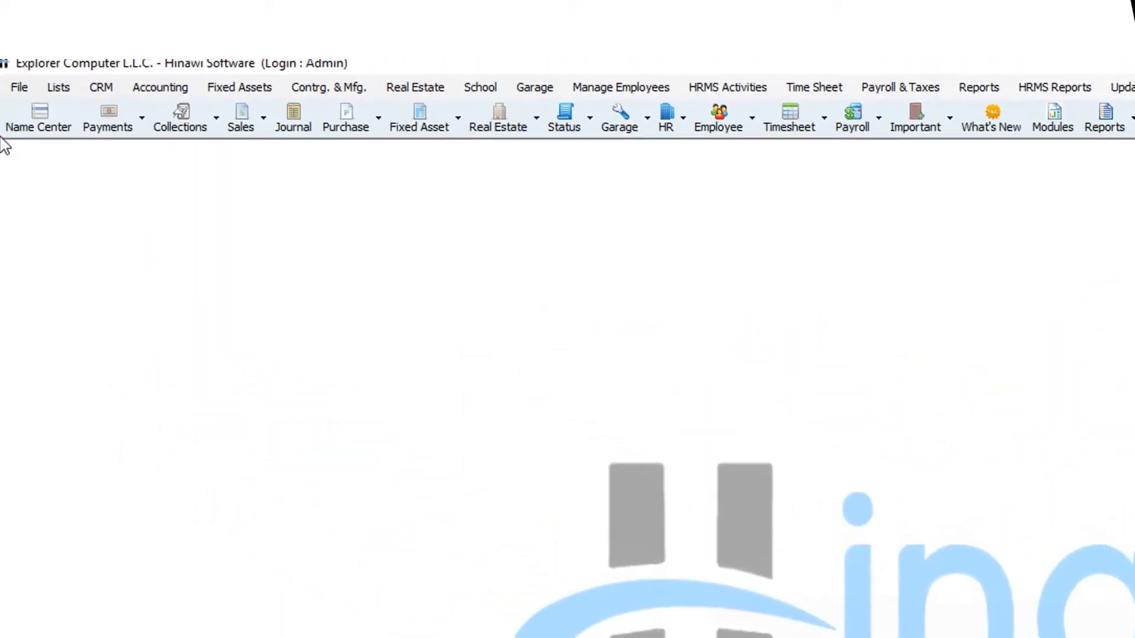
Step: Open the Legal Module Settings and compare the general settings with the posting accounts for each activity
click(25, 91)
mouse_move(125, 152)
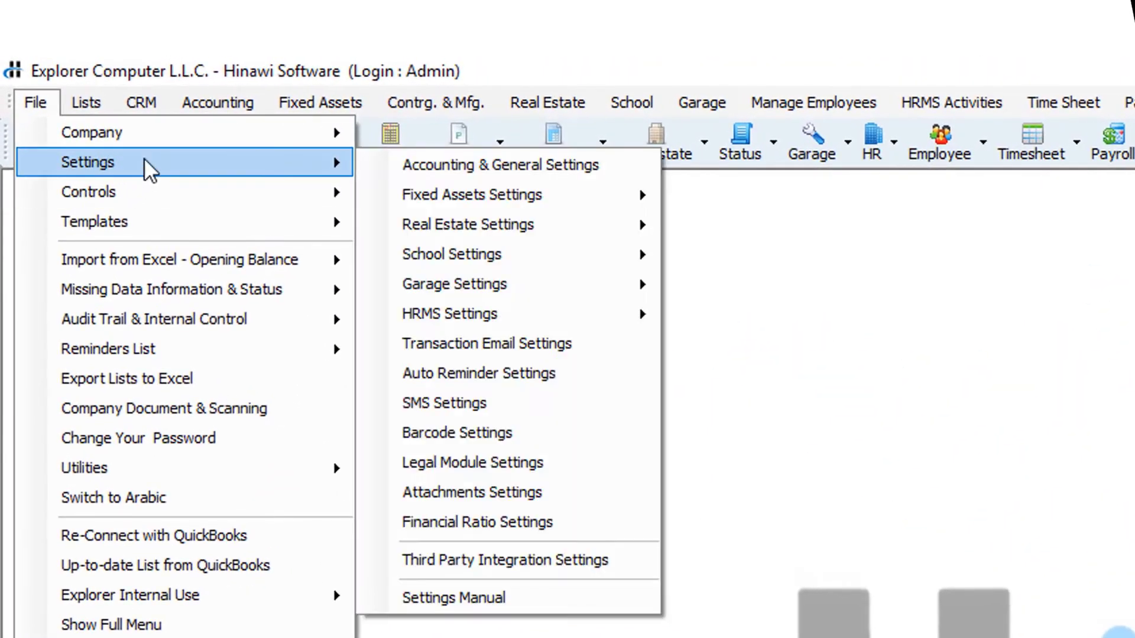
click(562, 462)
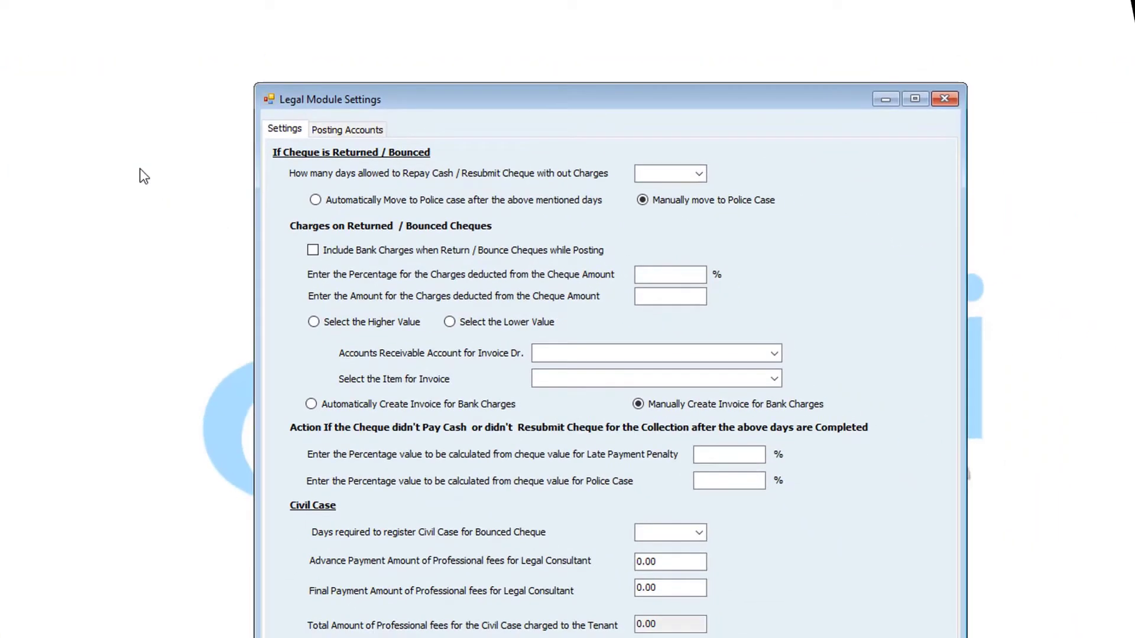
click(339, 134)
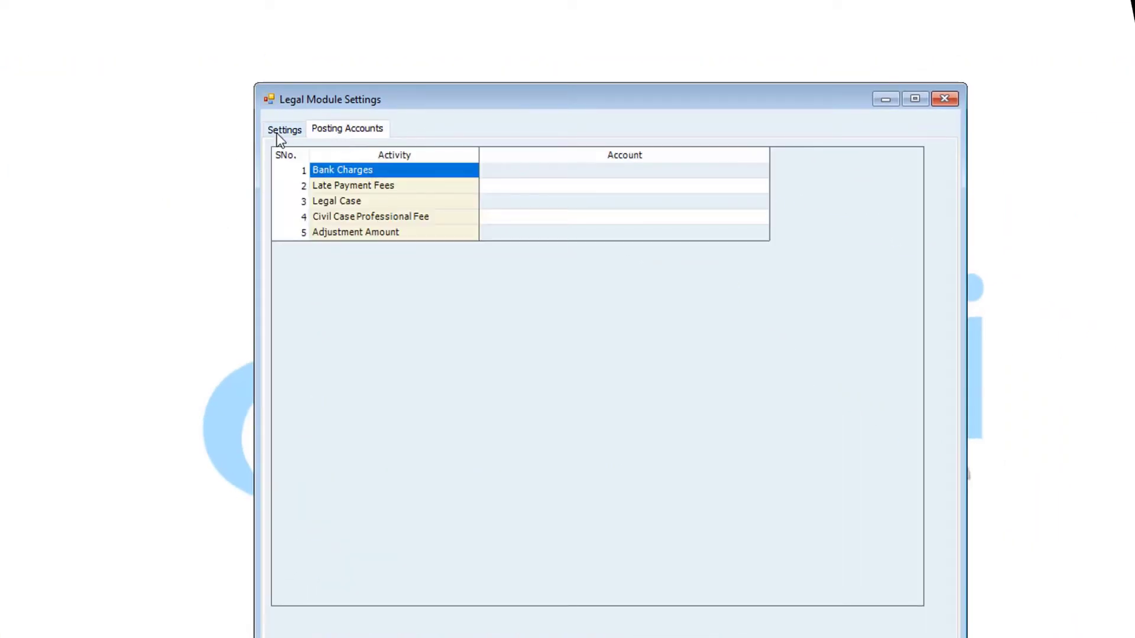
click(276, 133)
click(334, 131)
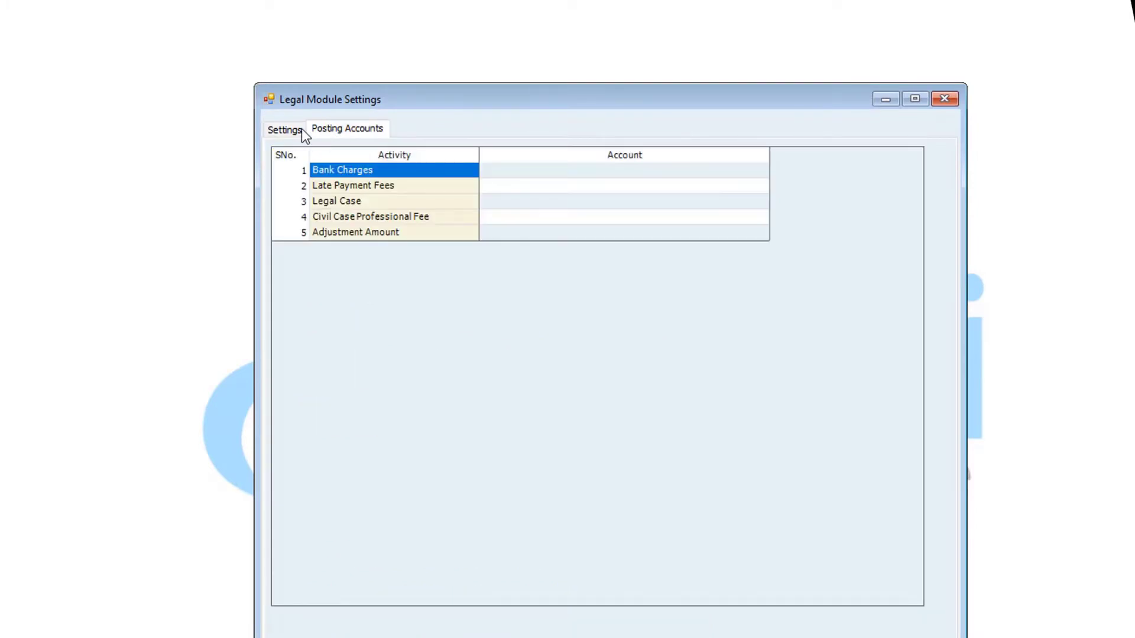
click(286, 129)
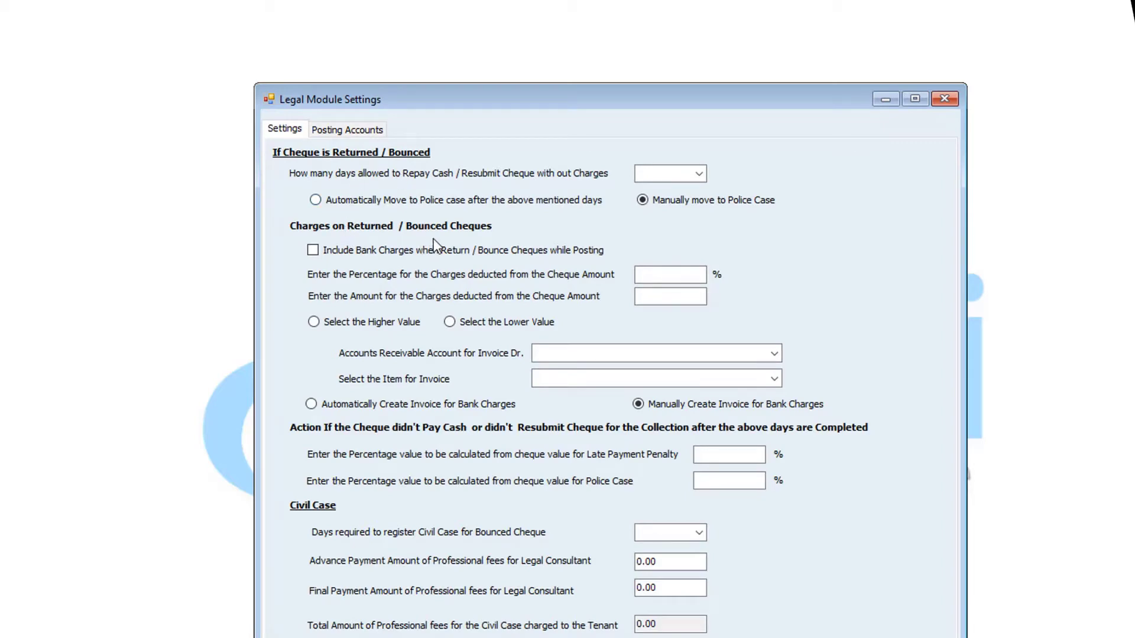
Step: Go over the bank charge, higher value, automatic invoice and automatic police case options for returned cheques, and leave the legal settings
click(313, 250)
click(313, 324)
click(311, 405)
click(315, 200)
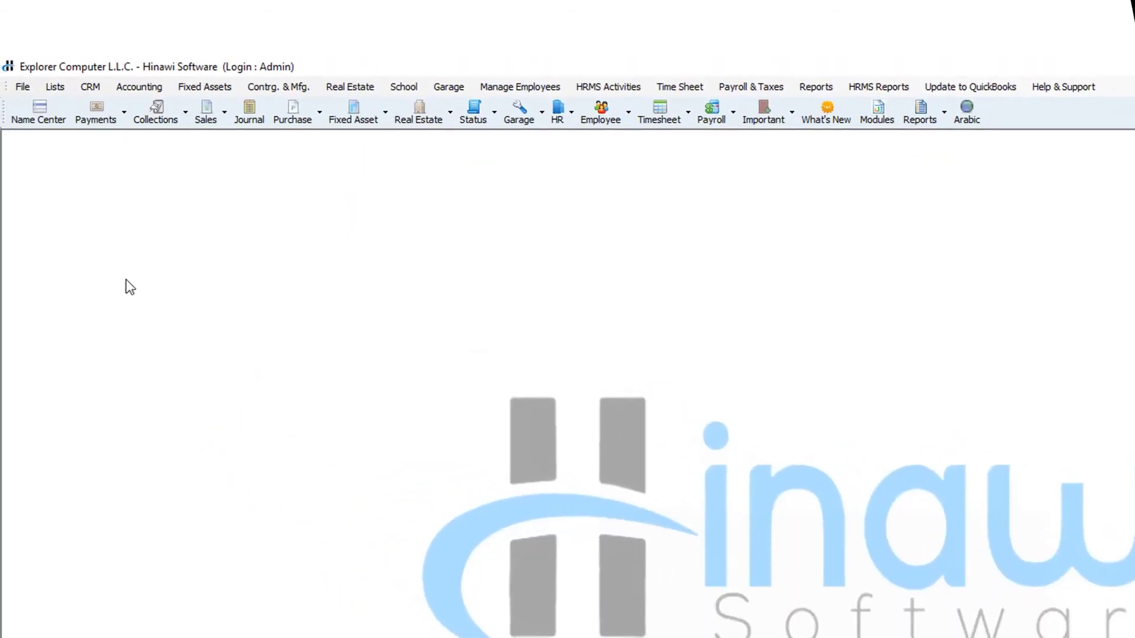
Step: Open the Barcode Settings and view the choices for the after-scanning destination and the barcode type
click(23, 86)
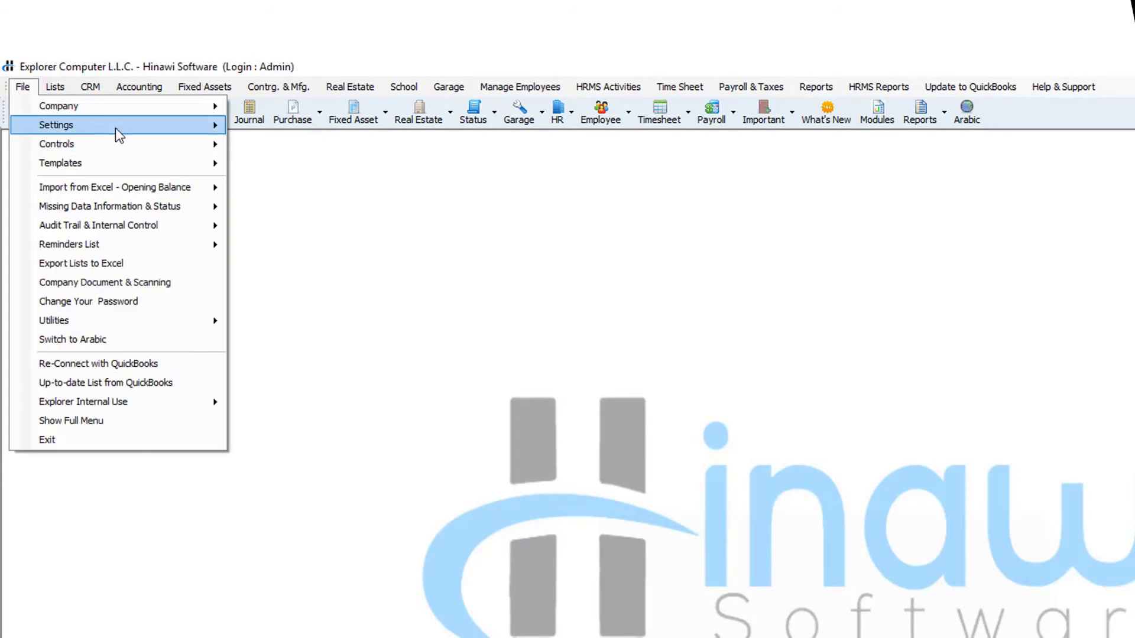
mouse_move(115, 126)
click(351, 301)
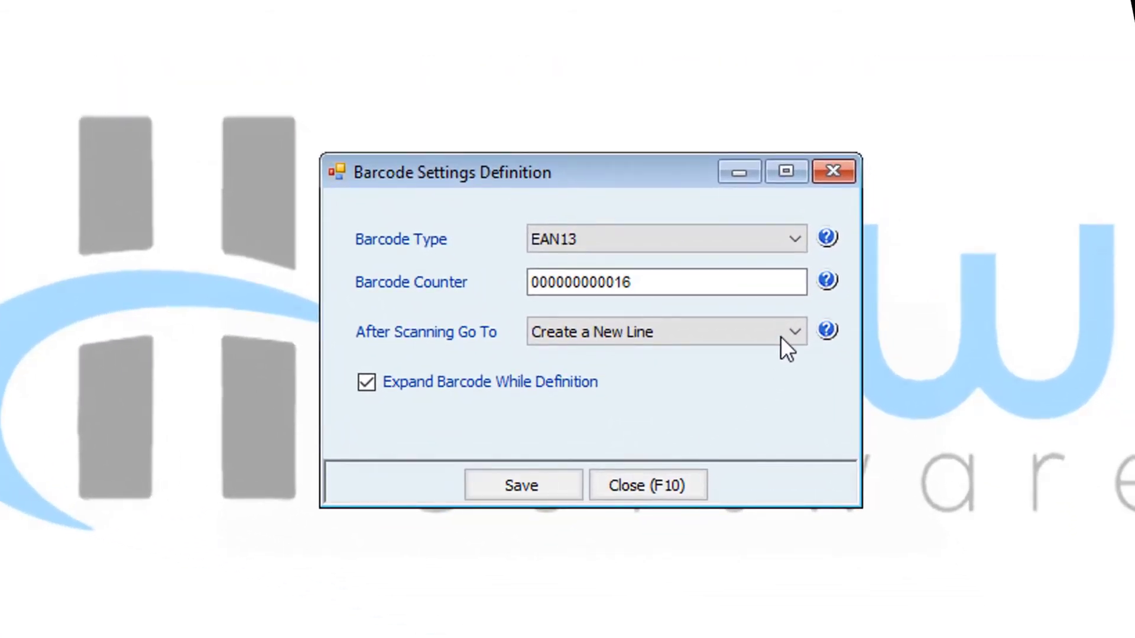
click(796, 332)
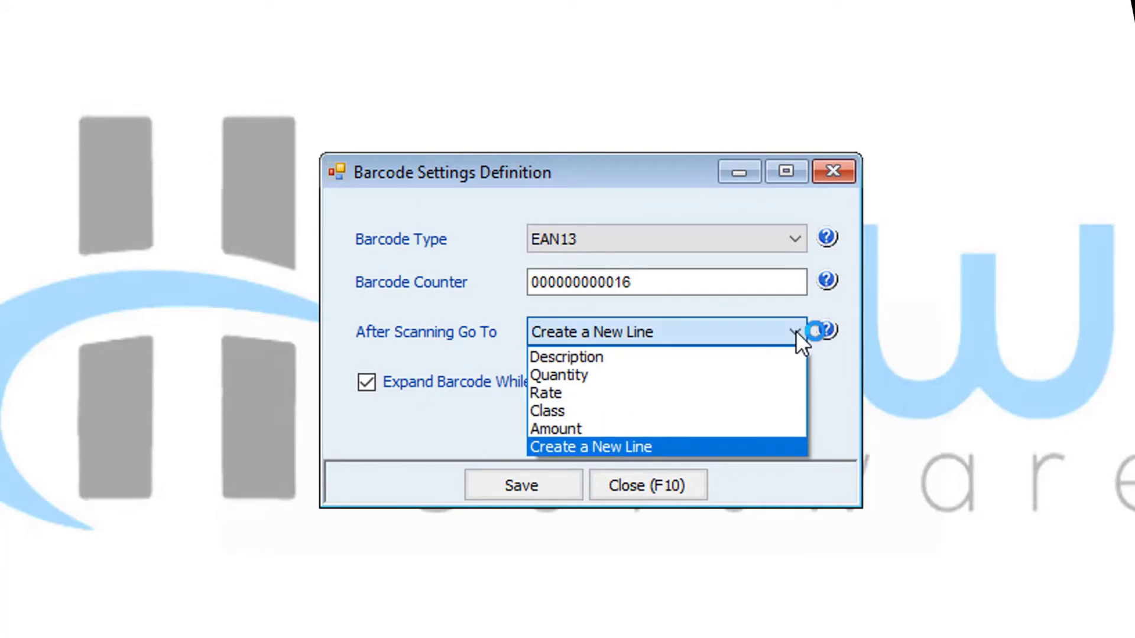
click(795, 331)
click(793, 240)
click(793, 236)
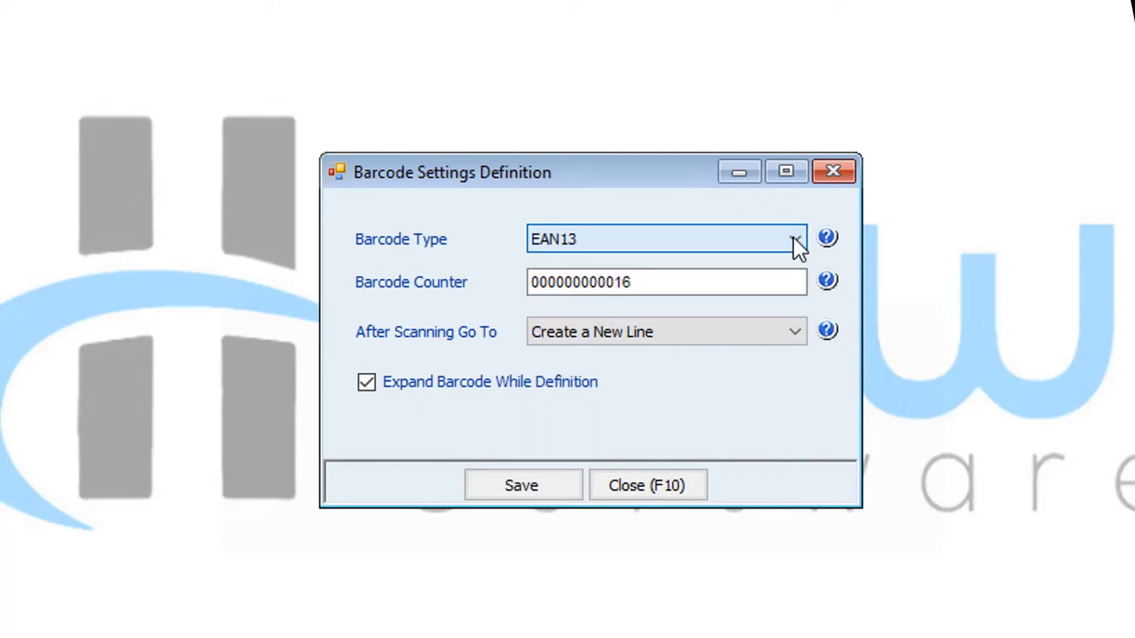